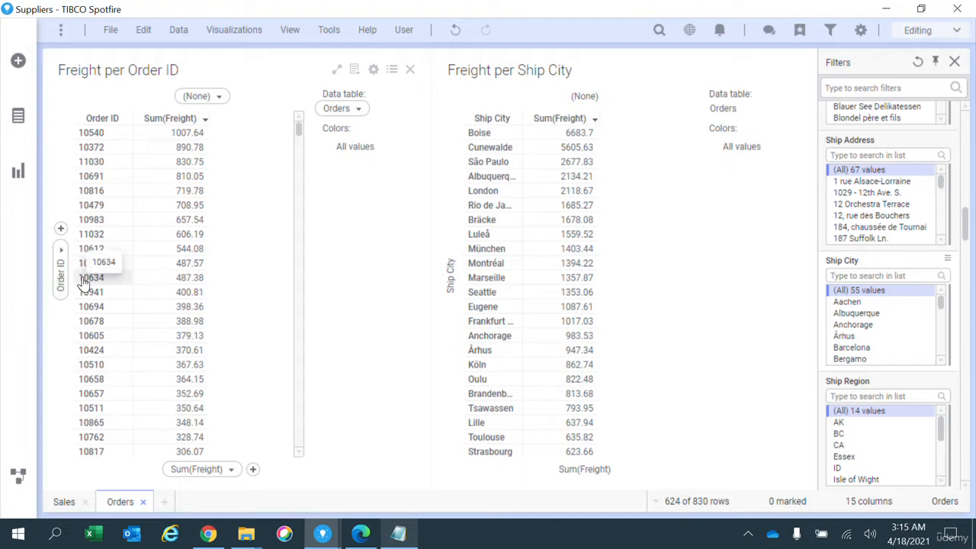
Step: Limit the data in the Freight per Order ID cross table with the expression [Ship City] = 'London'
right_click(236, 308)
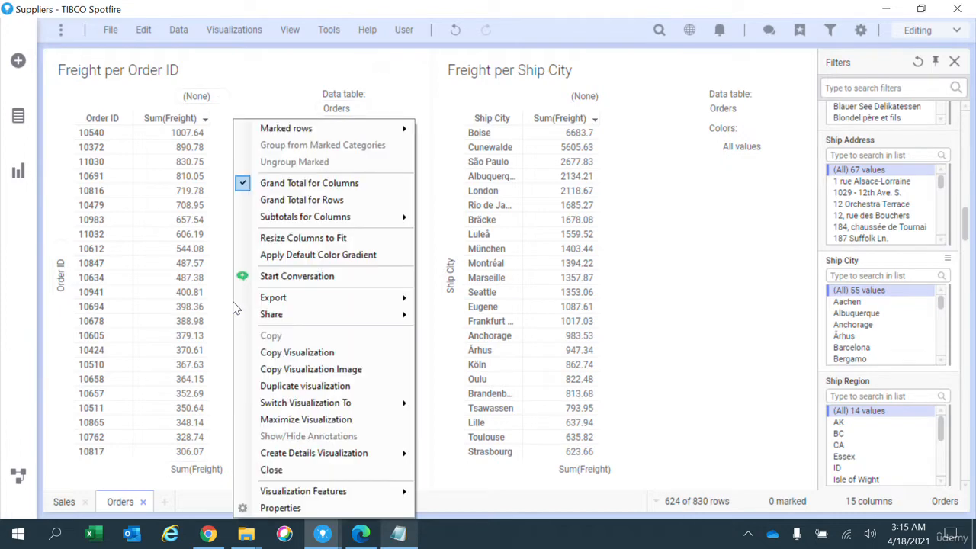
click(324, 512)
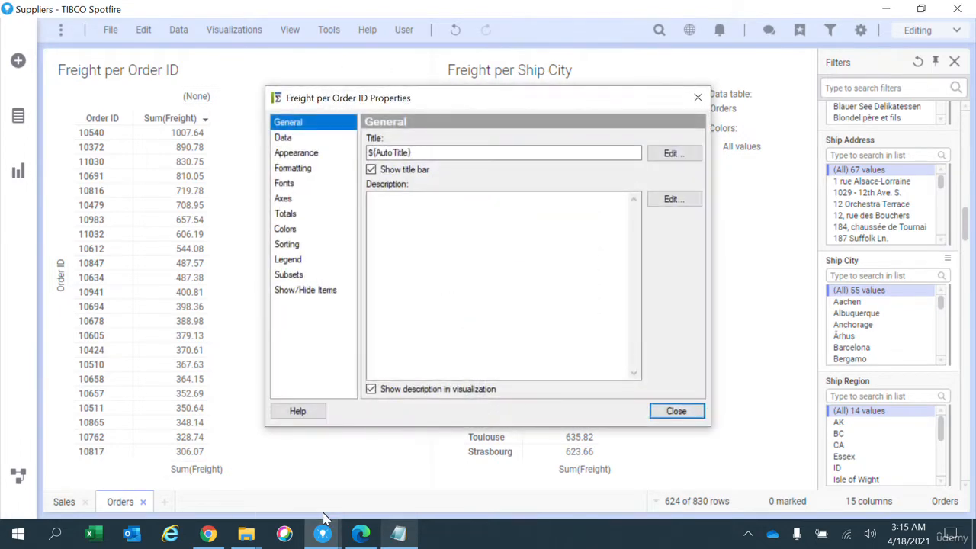
click(283, 139)
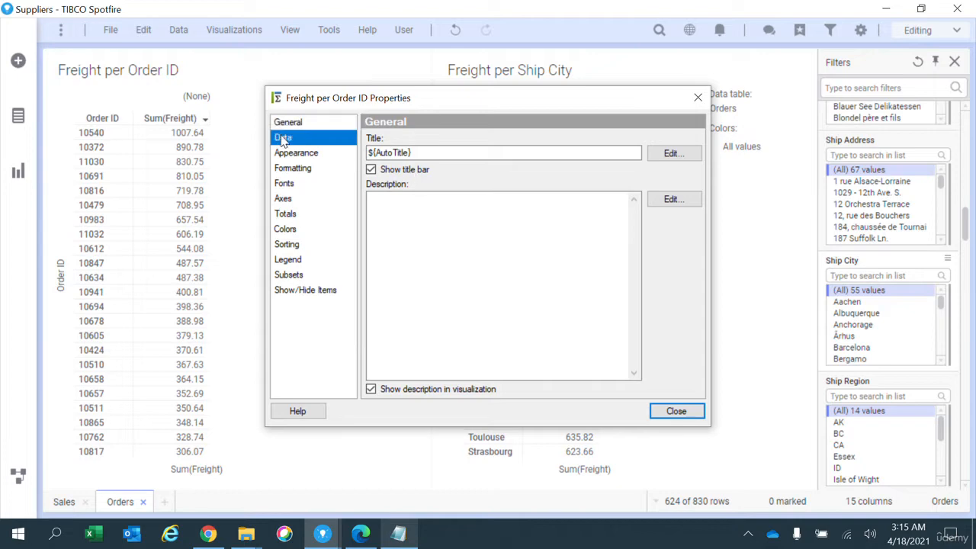
scroll(697, 179, down, 5)
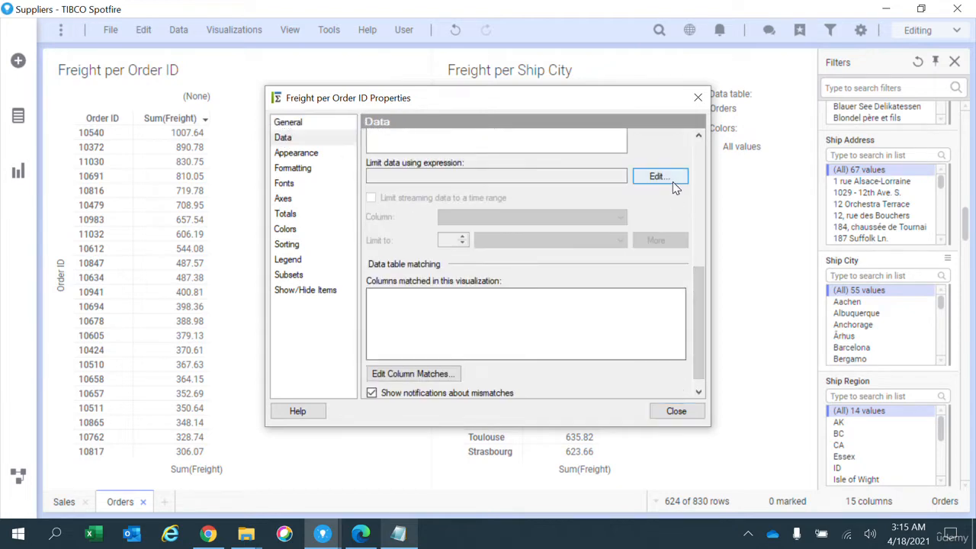
click(659, 176)
text([shi)
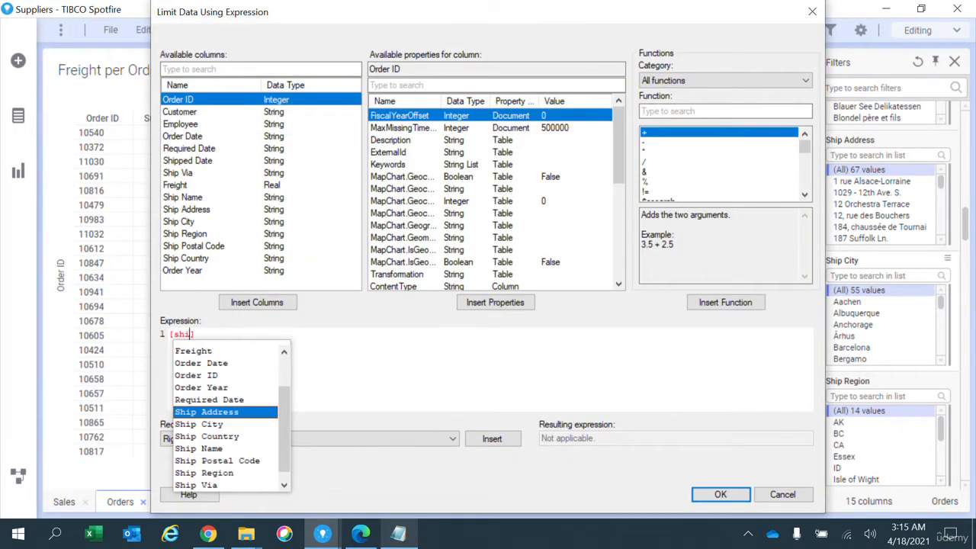
text(p)
key(Down)
key(Return)
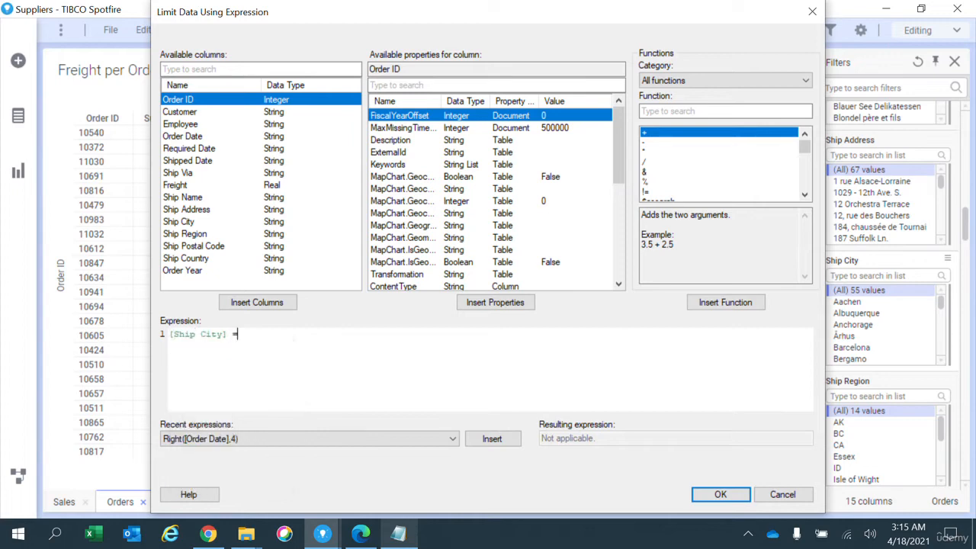
text(= 'London')
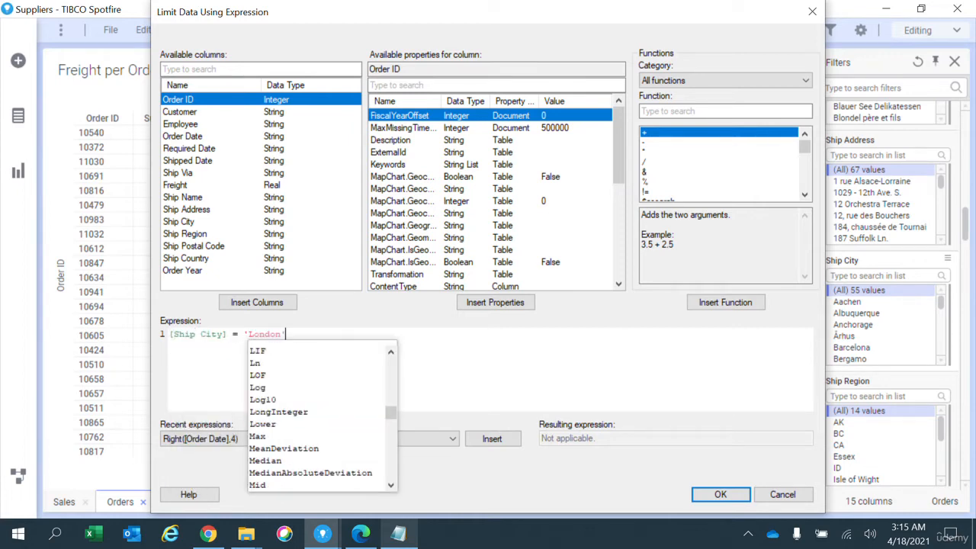
click(719, 495)
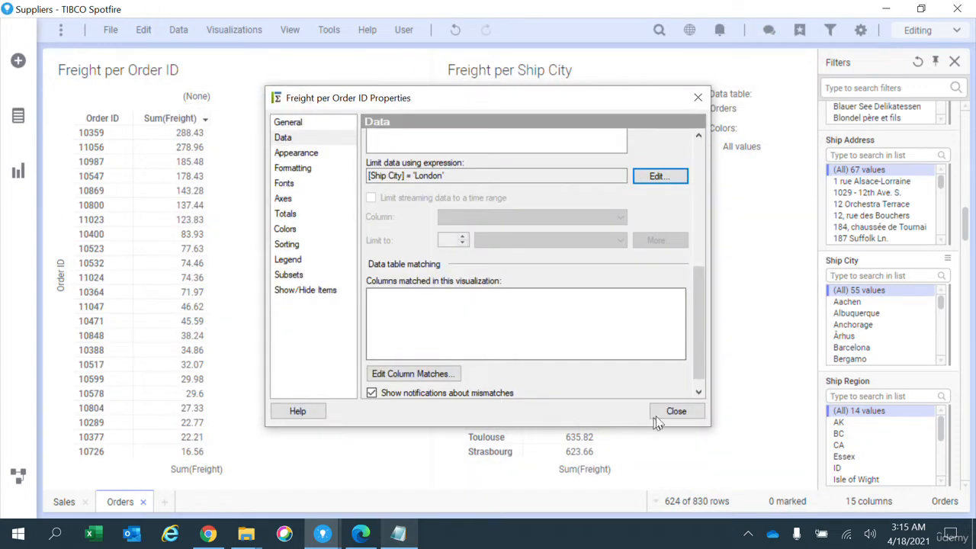
click(655, 417)
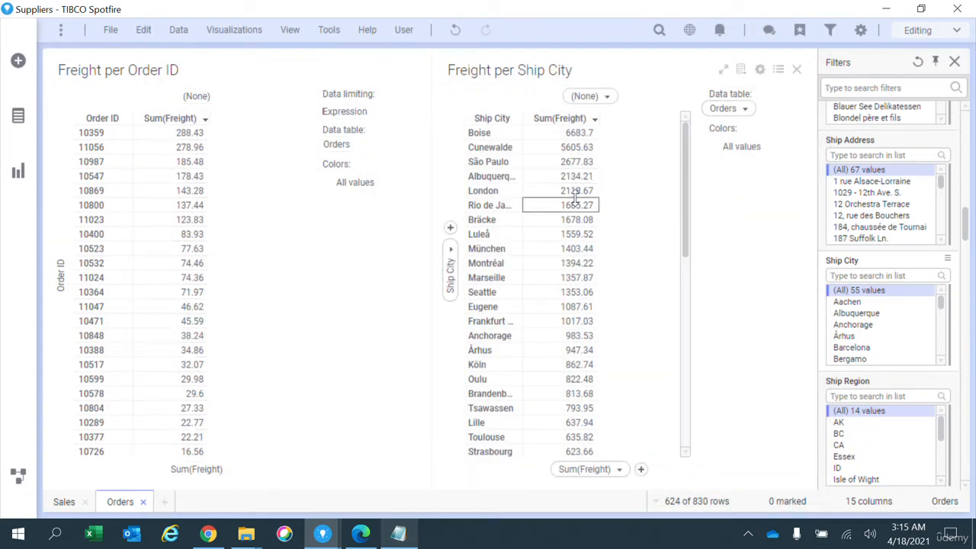
Step: Look through the limited order rows down to the grand total in the Freight per Order ID table
click(286, 160)
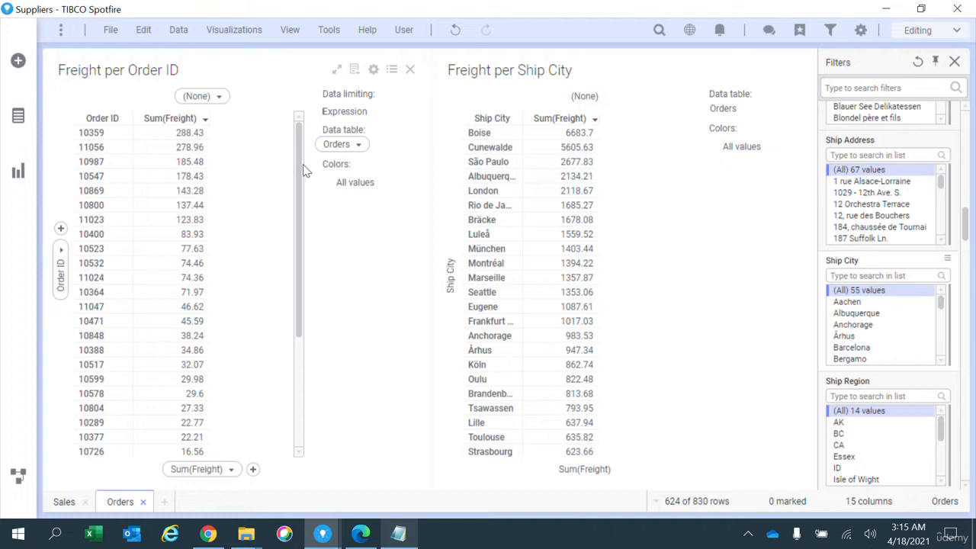
drag(299, 169, 301, 370)
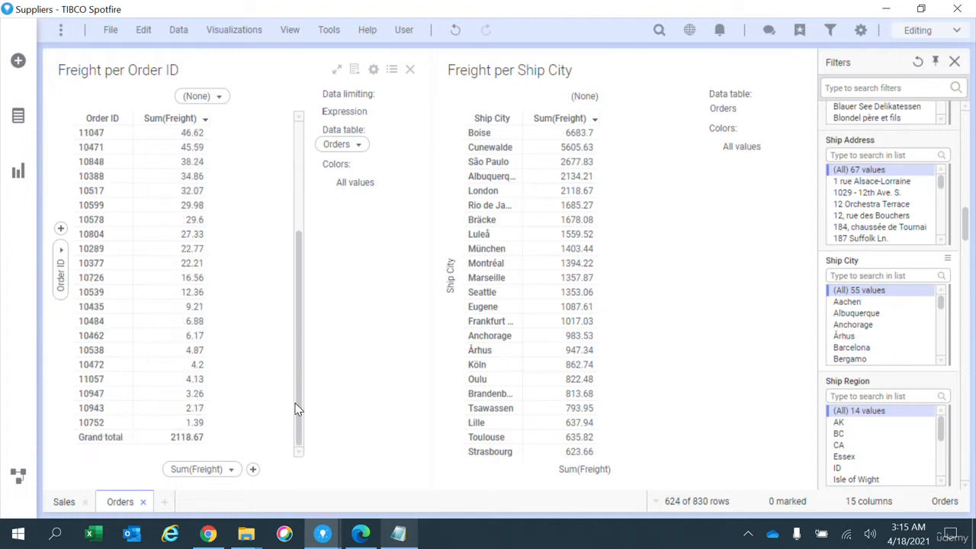
drag(297, 407, 305, 215)
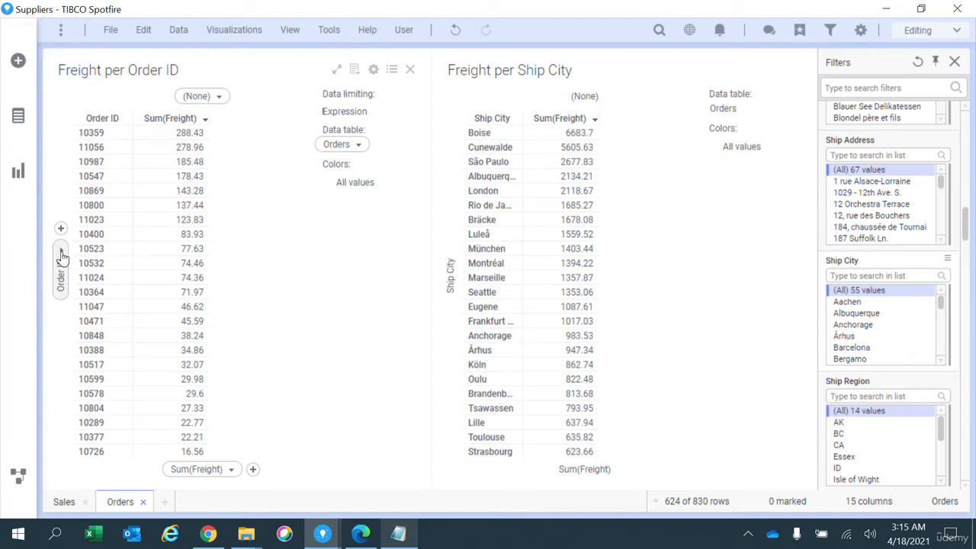
Step: Clear the data-limiting expression from the Freight per Order ID table's properties
right_click(237, 267)
click(339, 507)
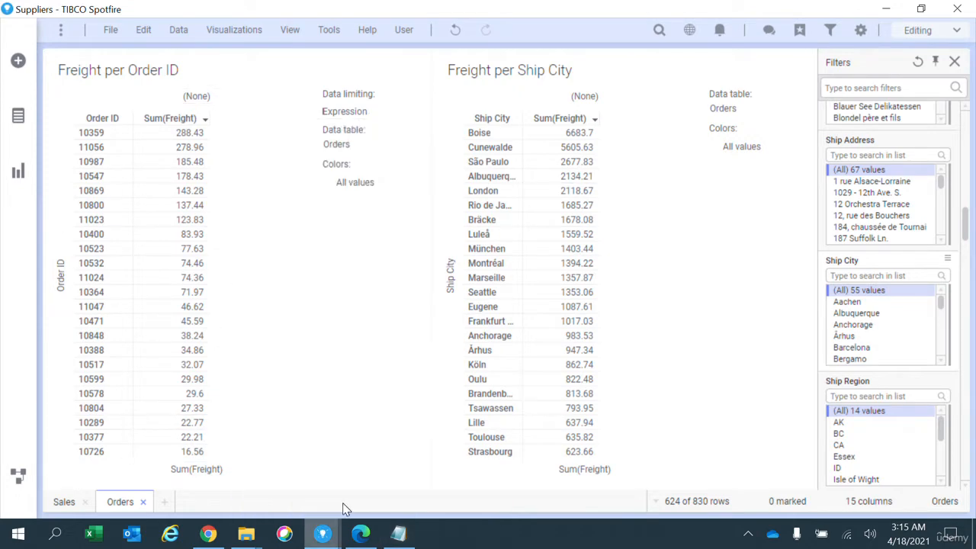
click(283, 137)
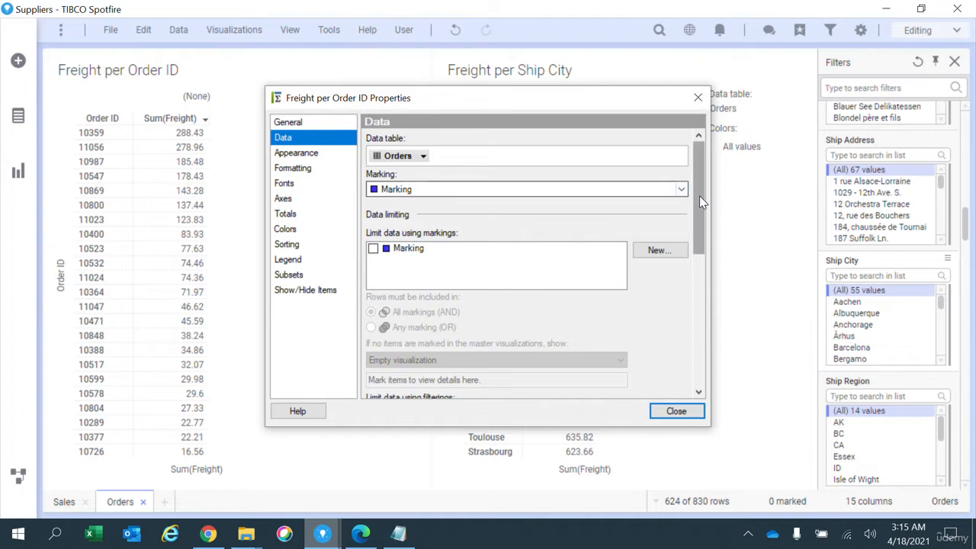
scroll(675, 273, down, 5)
click(659, 161)
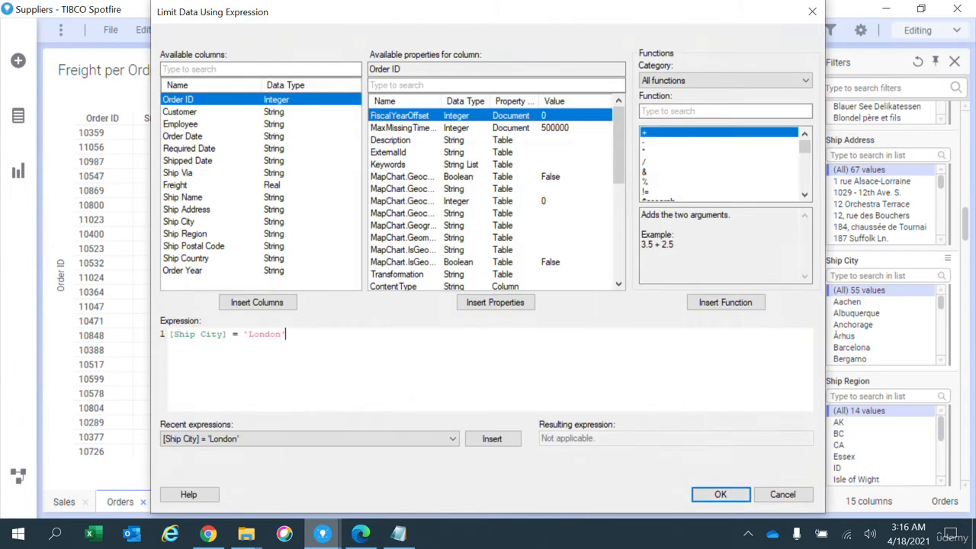
key(ctrl+a)
key(Delete)
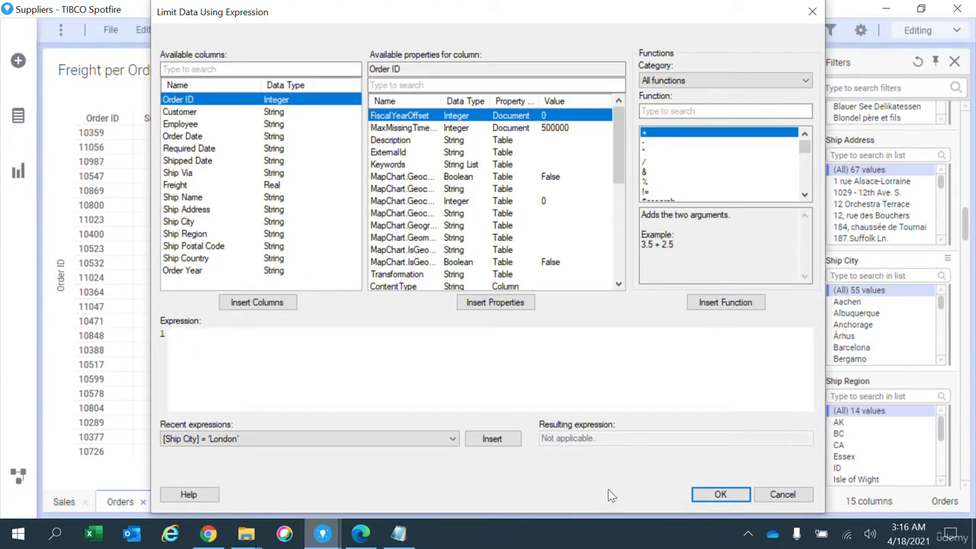
click(720, 495)
Step: Edit the Sum(Freight) cell values as a custom expression, inserting case when [Ship City] = 'London' then inside the Sum before [Freight]
click(286, 200)
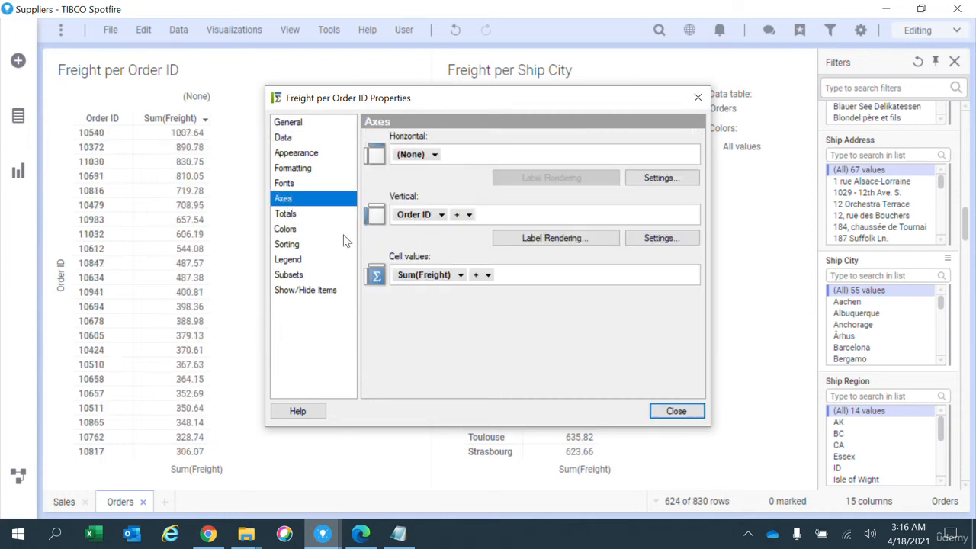
right_click(427, 273)
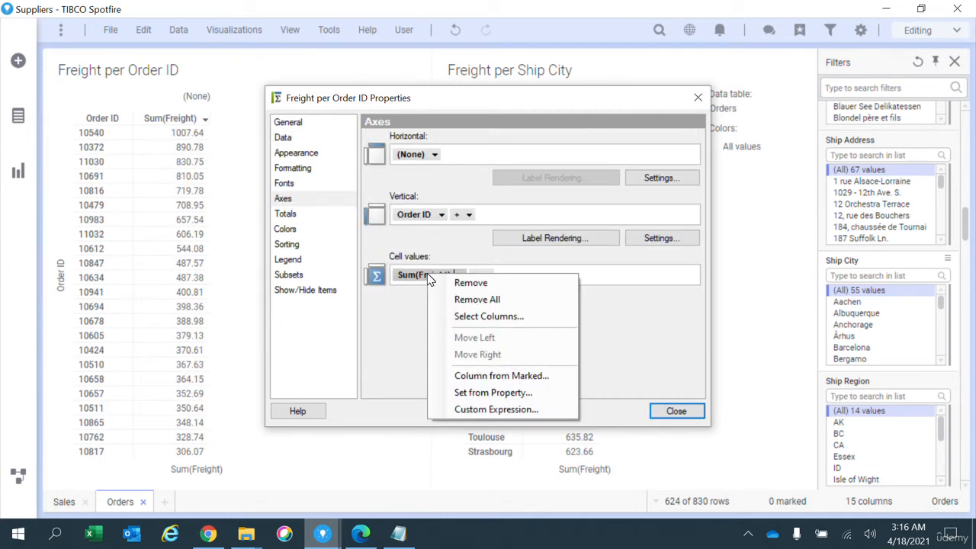
click(512, 410)
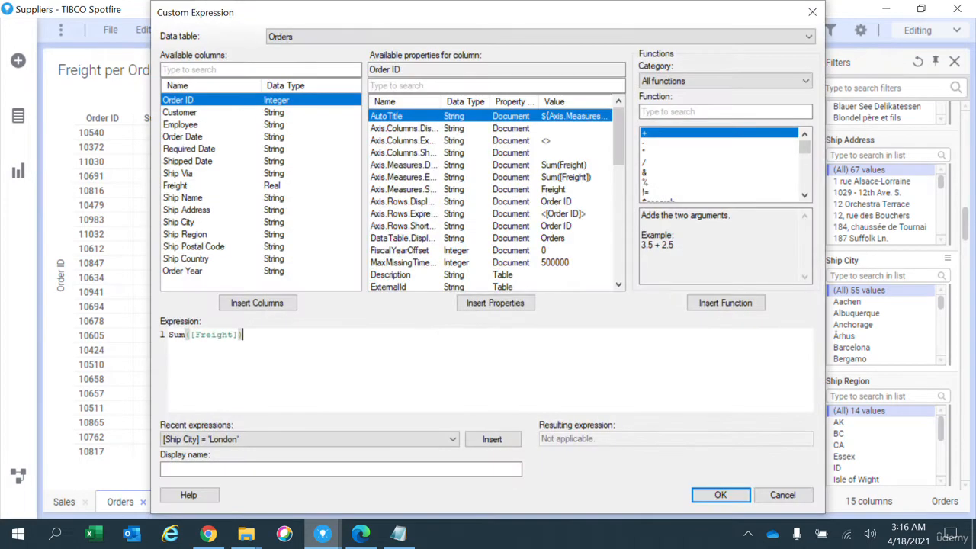
key(Return)
key(Left)
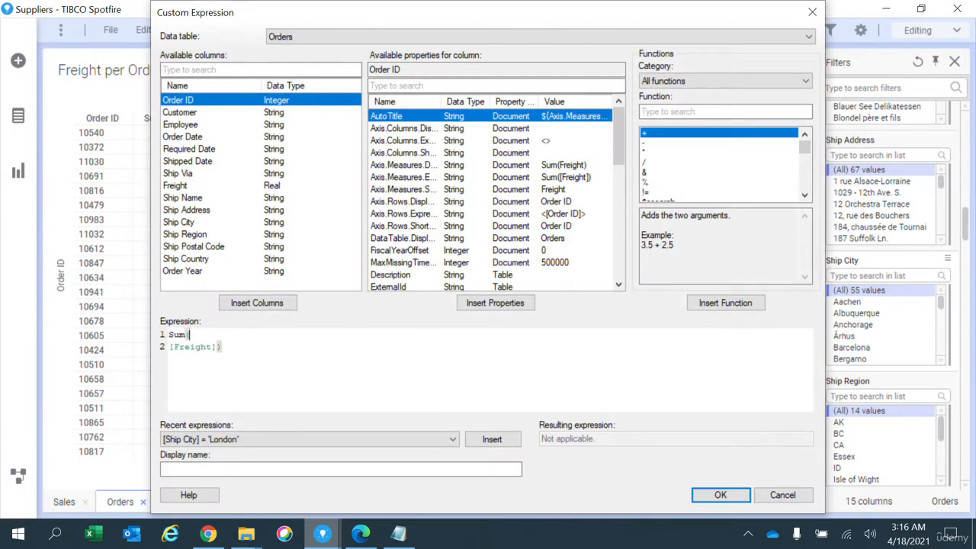
text(case when [ship)
key(Return)
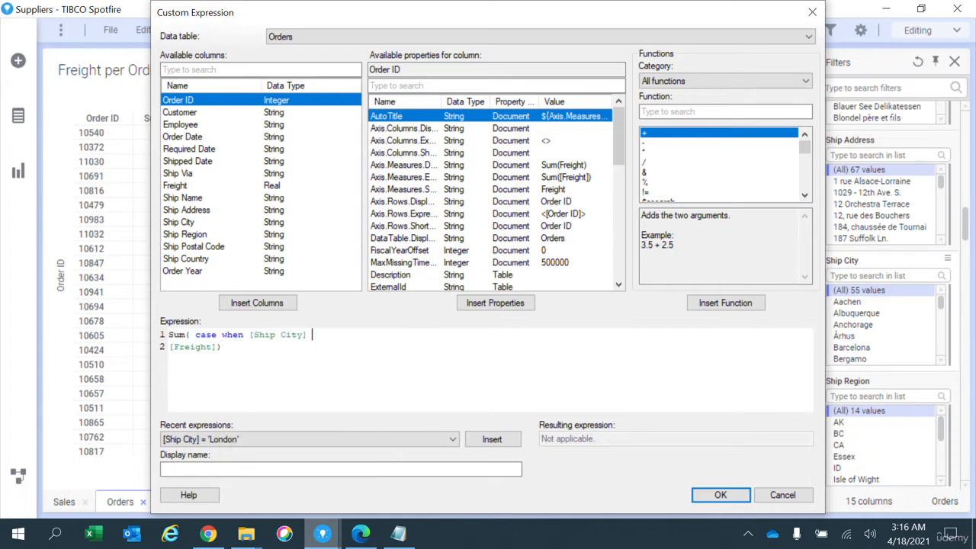
text(= 'Lo)
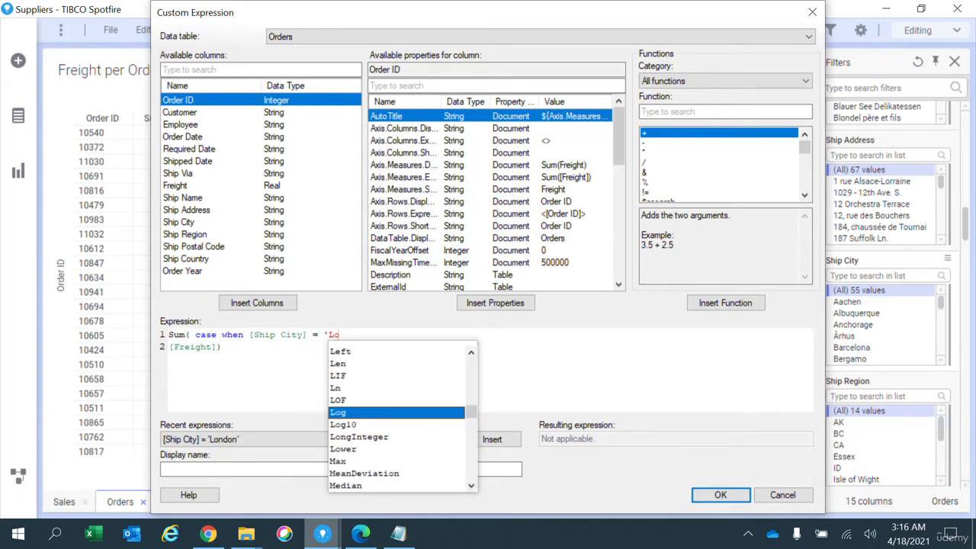
text(ndon' then)
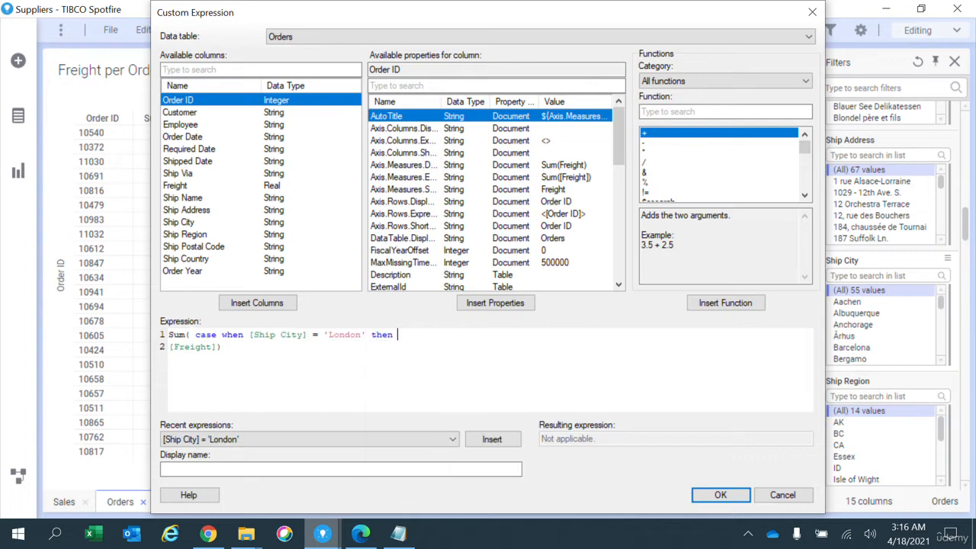
Step: Complete the expression on one line as Sum(case when [Ship City] = 'London' then [Freight] else NULL end)
key(Delete)
key(End)
key(Left)
text(e)
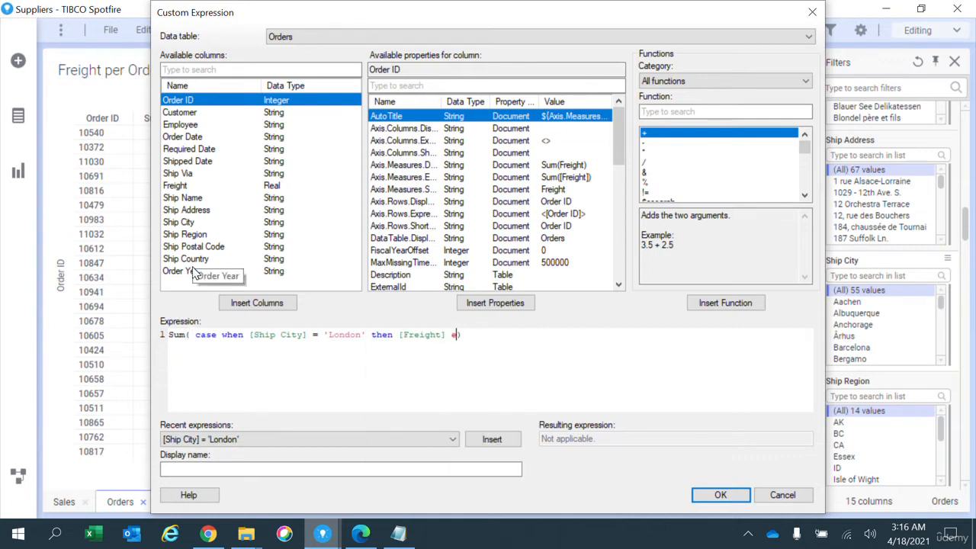
text(lse NULL end)
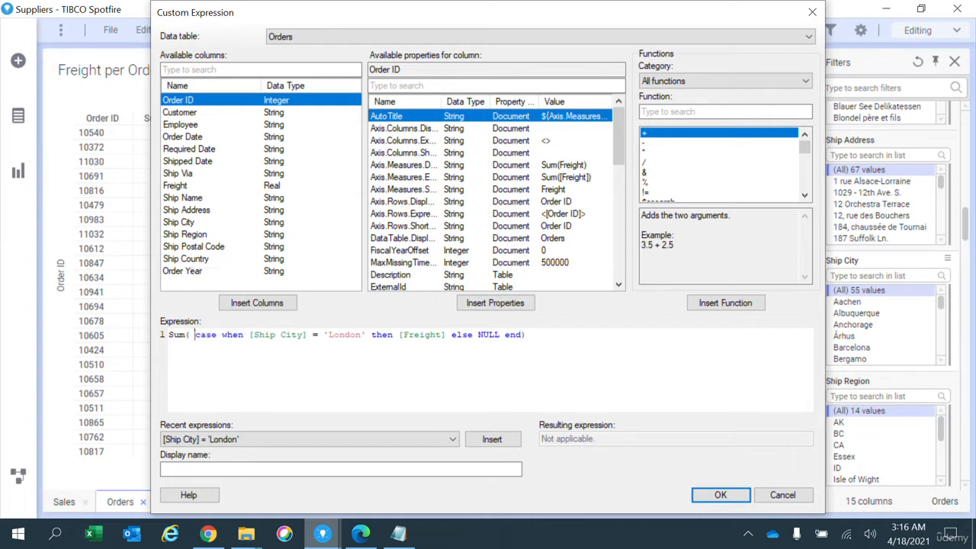
key(BackSpace)
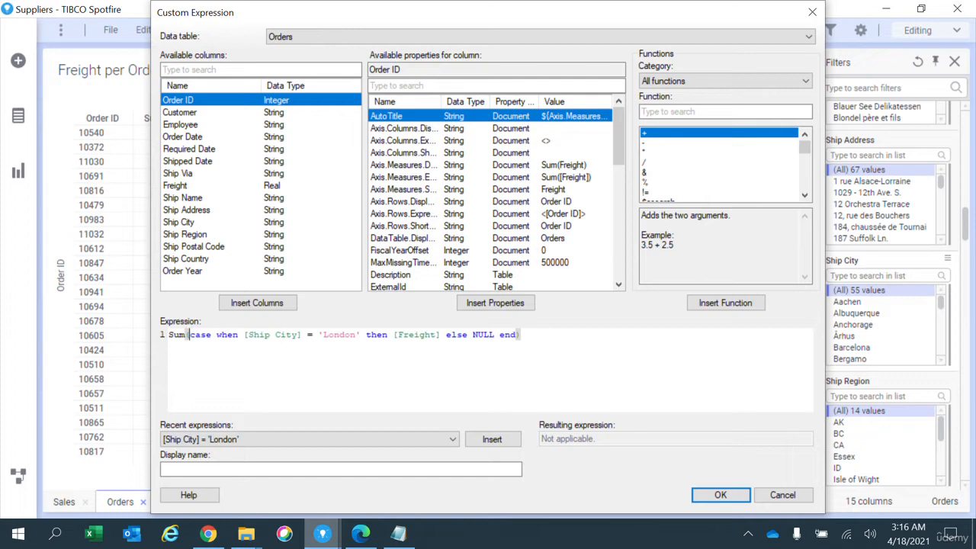
Step: Give the custom expression the display name Sum Freight and apply it to the table's cell values
click(320, 334)
key(shift+End)
click(424, 334)
click(407, 469)
click(721, 496)
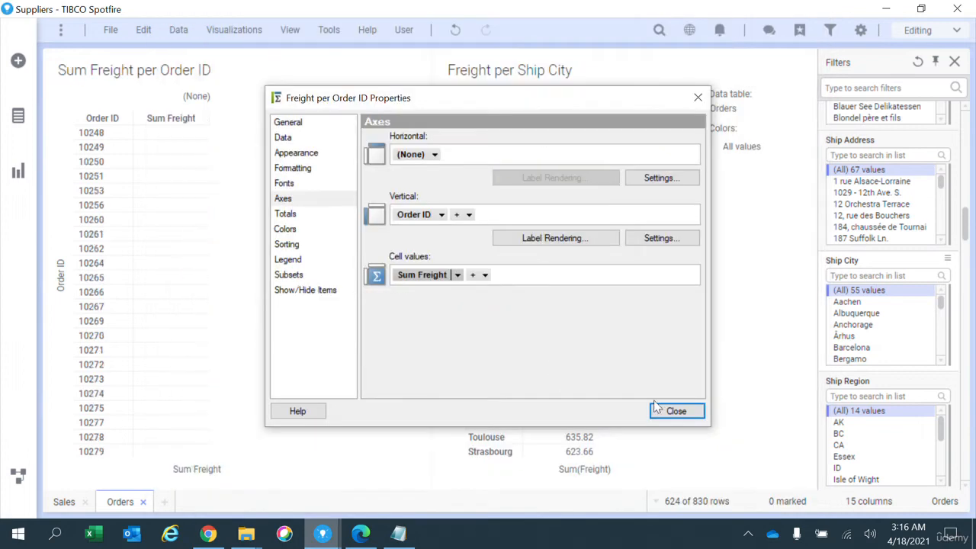
click(675, 409)
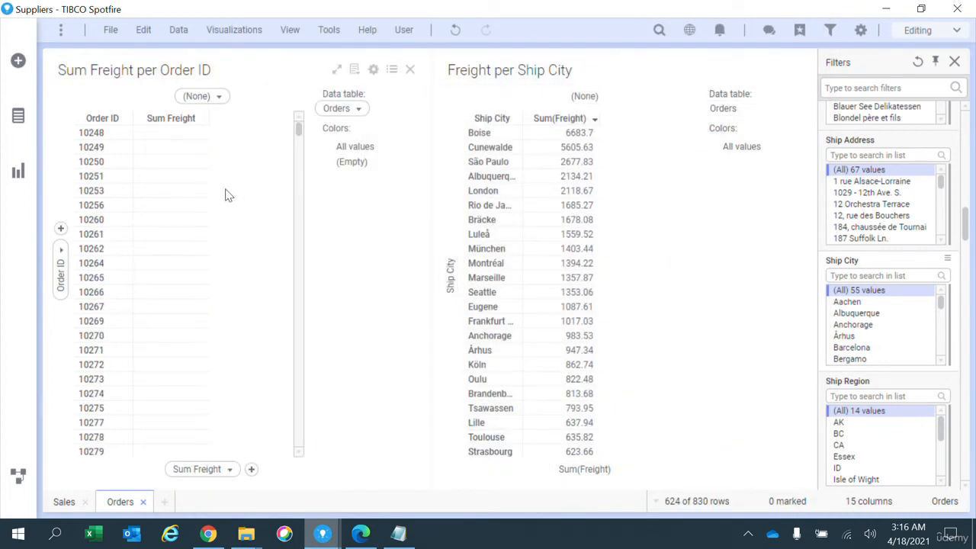
Step: Inspect the grand total row of the Sum Freight per Order ID table and its general properties
drag(300, 131, 298, 435)
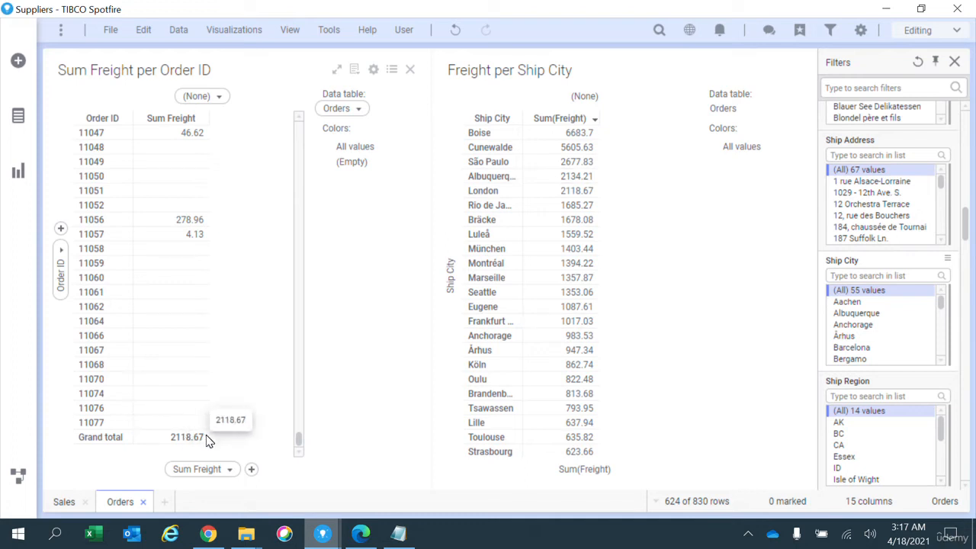
right_click(267, 327)
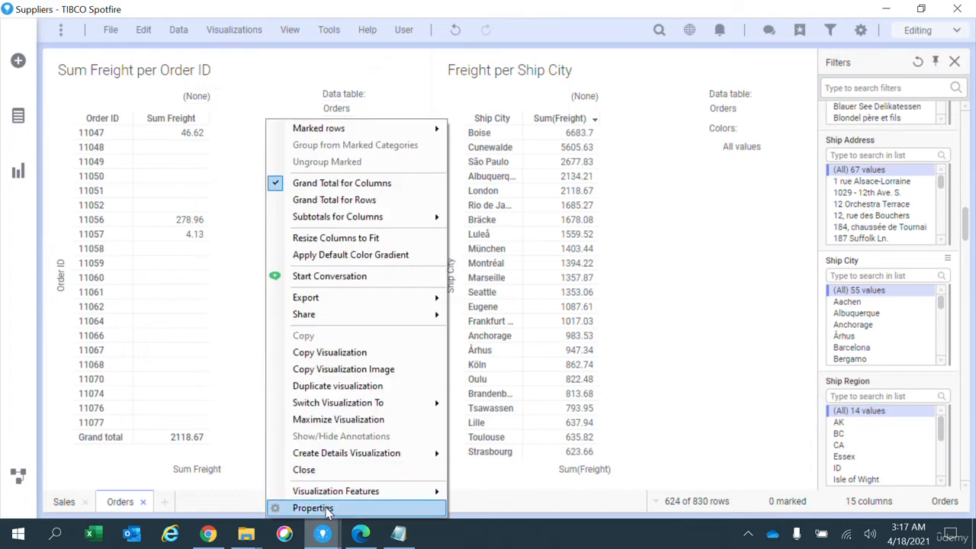
click(314, 508)
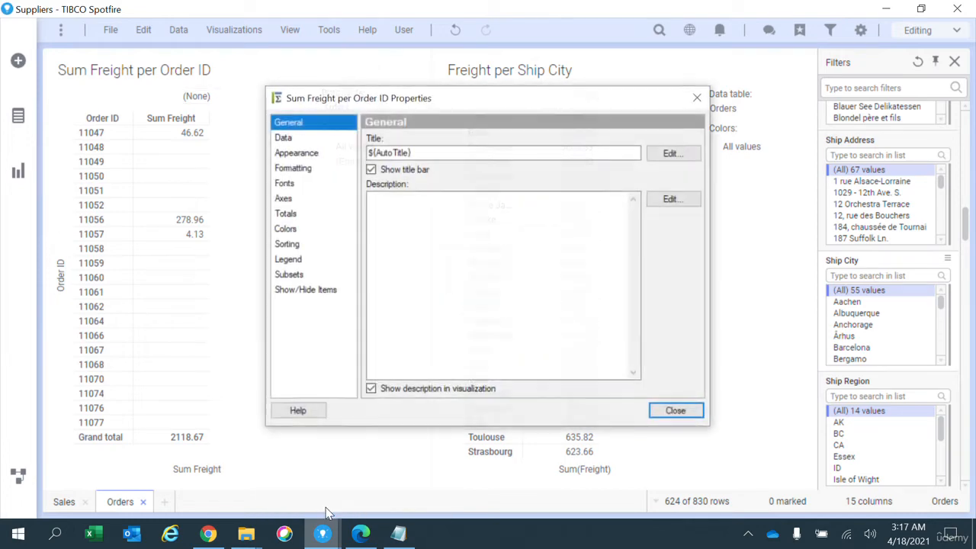
click(672, 411)
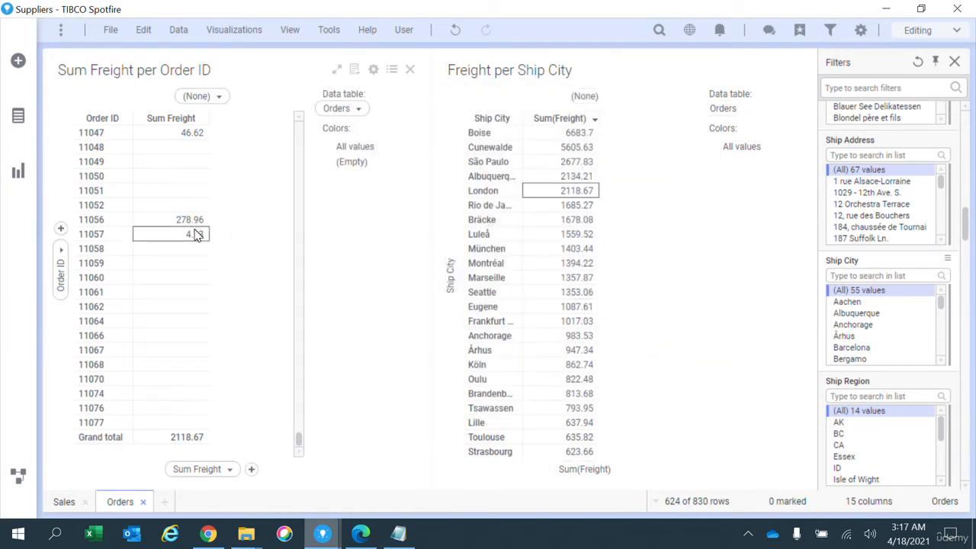
Step: Switch the Sum Freight per Order ID cross table to a bar chart
right_click(217, 233)
mouse_move(324, 406)
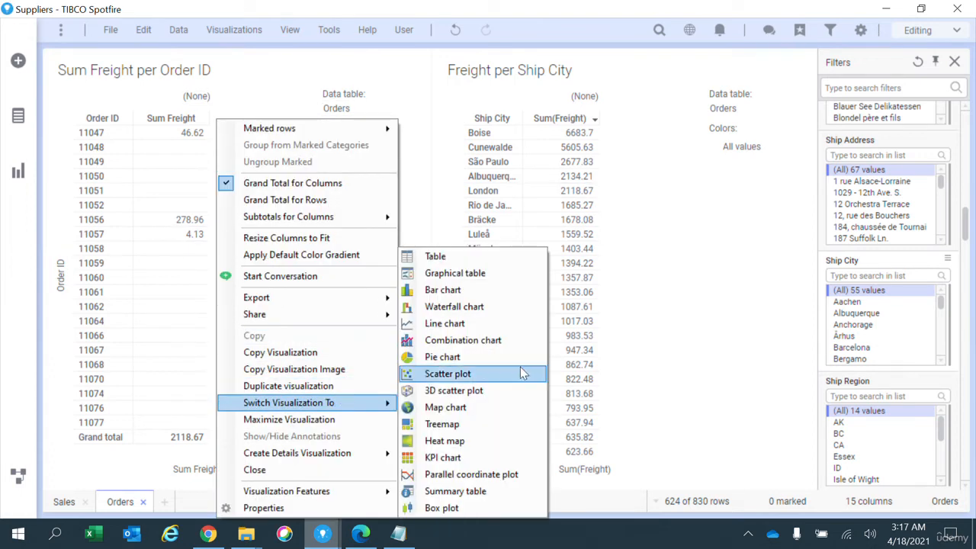
click(494, 292)
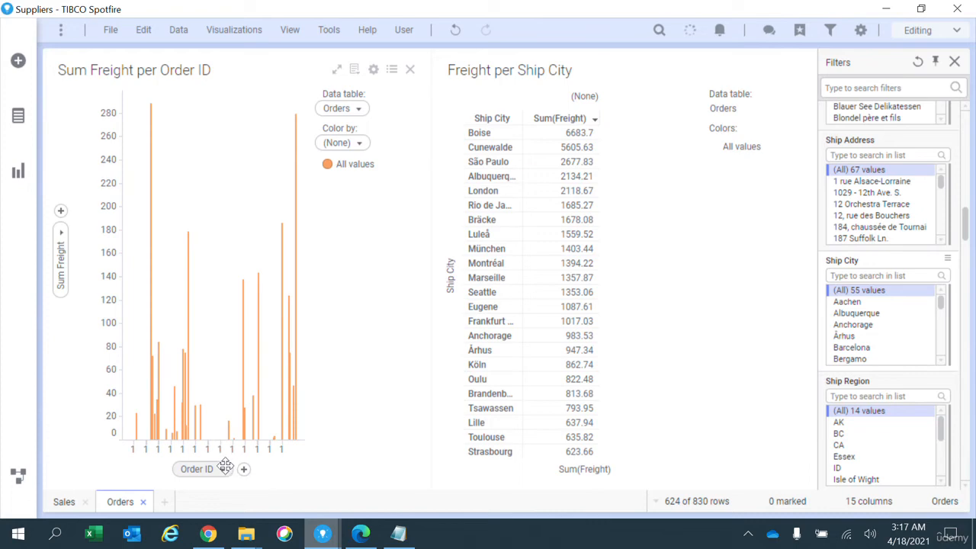
Step: Set the bar chart's category axis to (None), removing Order ID, and show labels for all bars
click(225, 466)
click(322, 509)
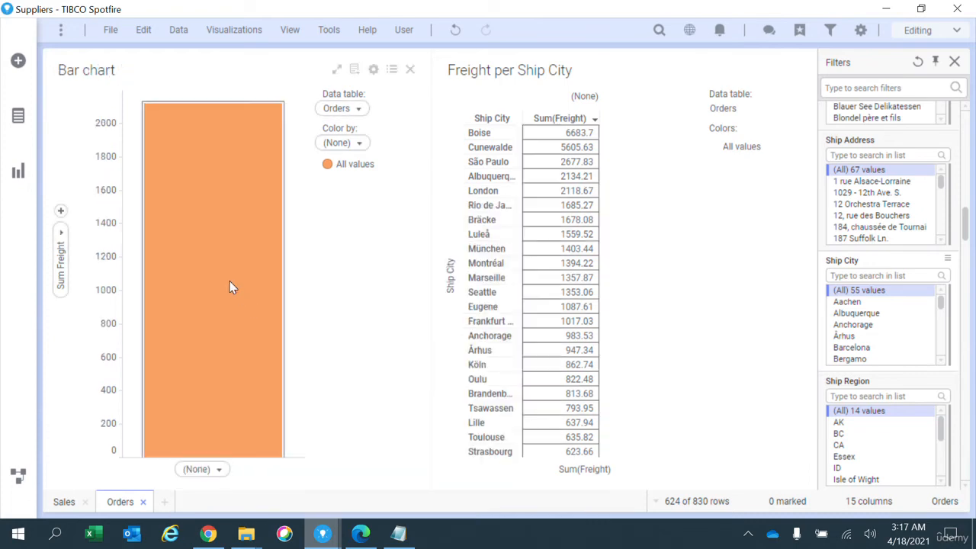
right_click(217, 144)
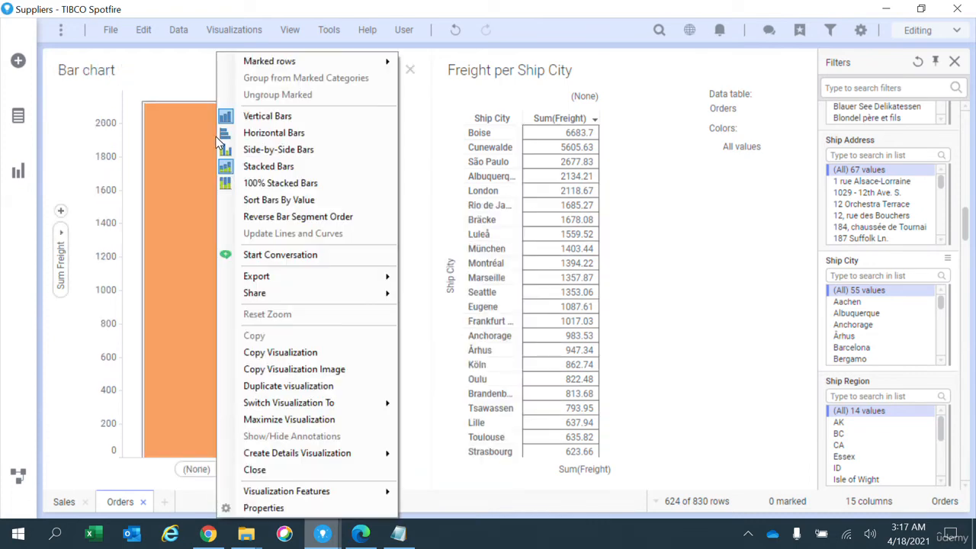
click(324, 499)
click(286, 244)
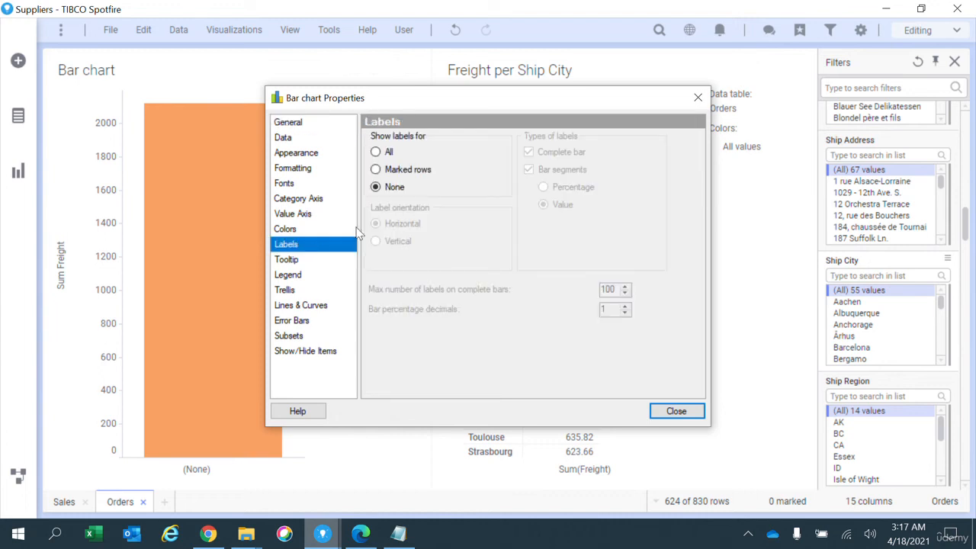
click(385, 152)
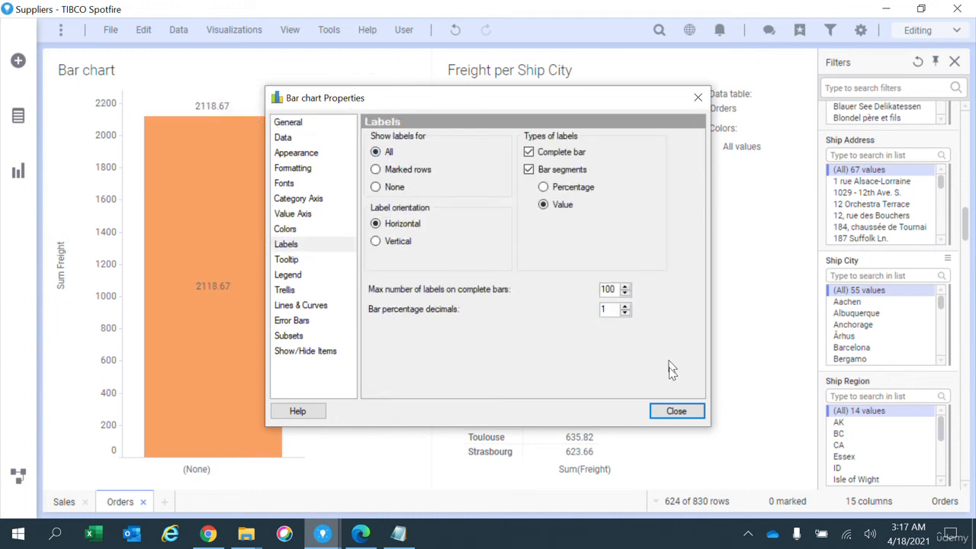
click(677, 411)
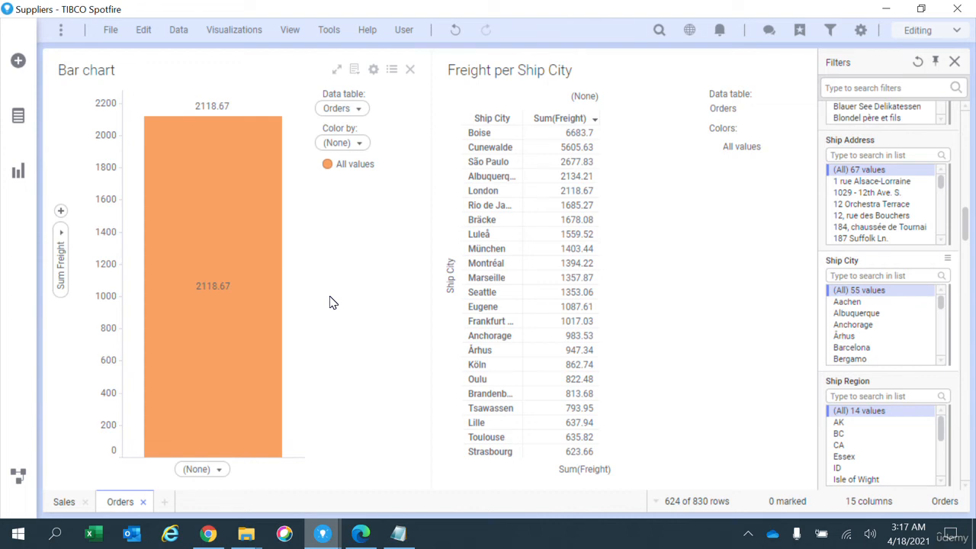
Step: Review the bar chart's data-limiting expression and the Sum Freight column on its value axis in the chart properties
right_click(329, 303)
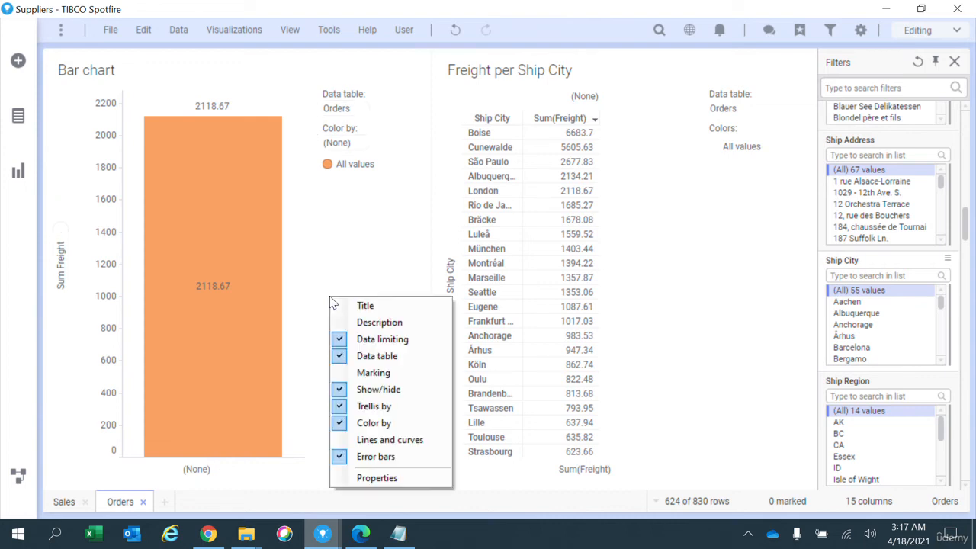
click(374, 477)
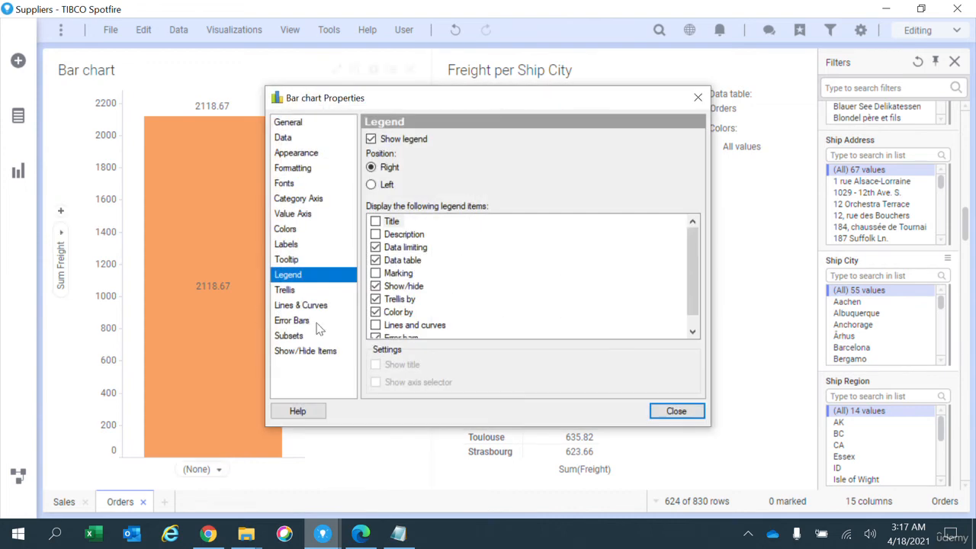
click(310, 139)
scroll(576, 301, down, 5)
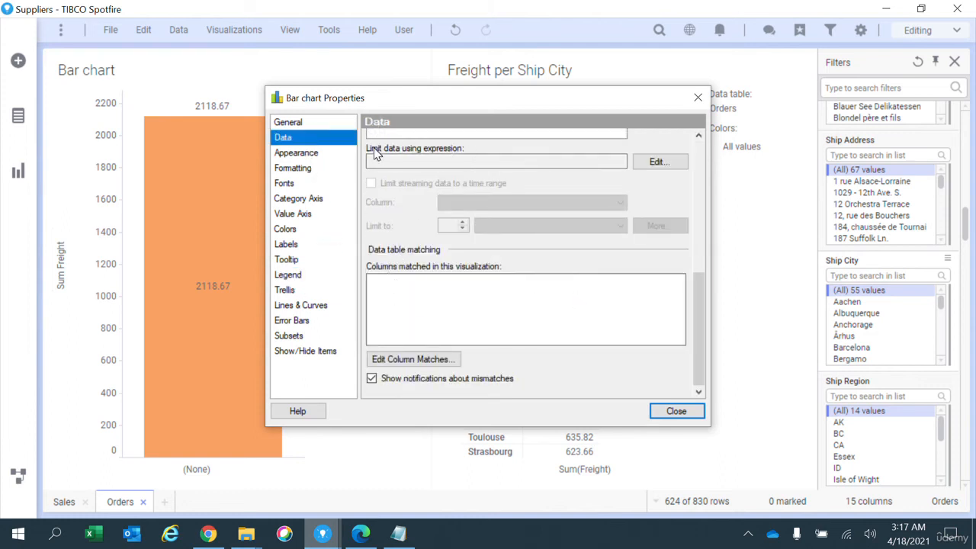
click(294, 214)
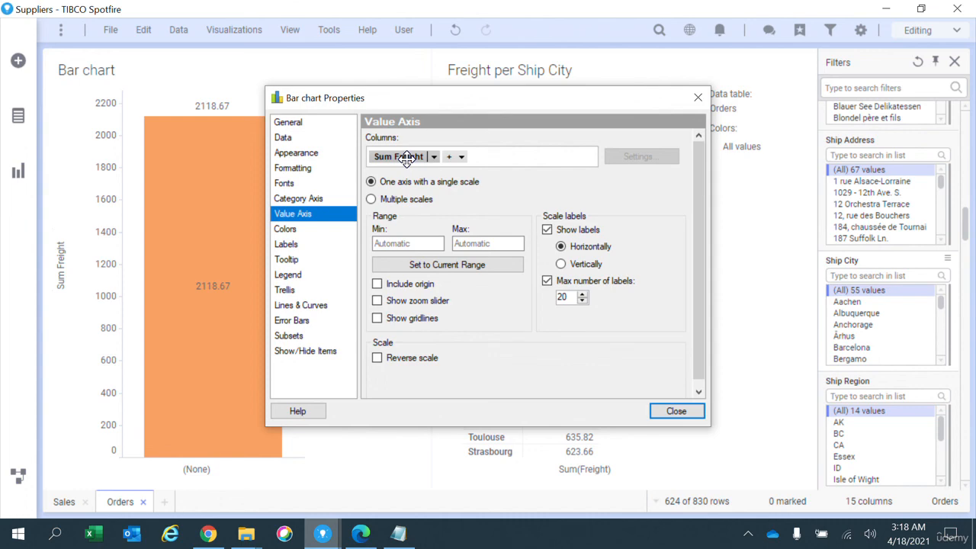
click(674, 410)
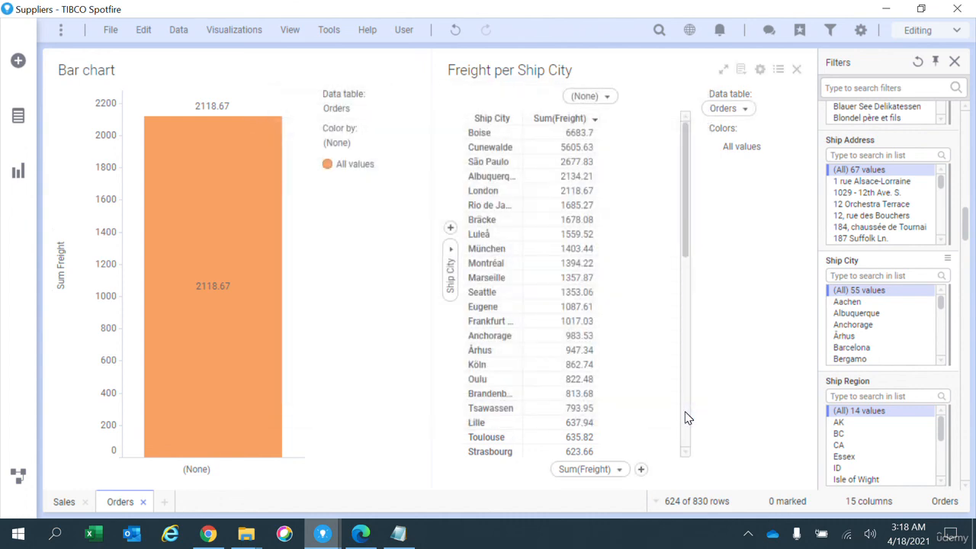